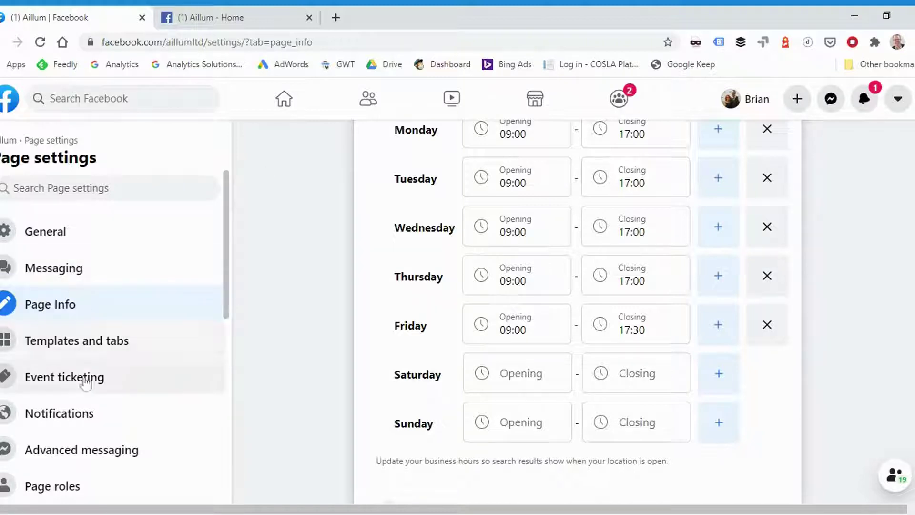
- Switch to classic Facebook and view the Aillum Page in the classic design
left_click(898, 101)
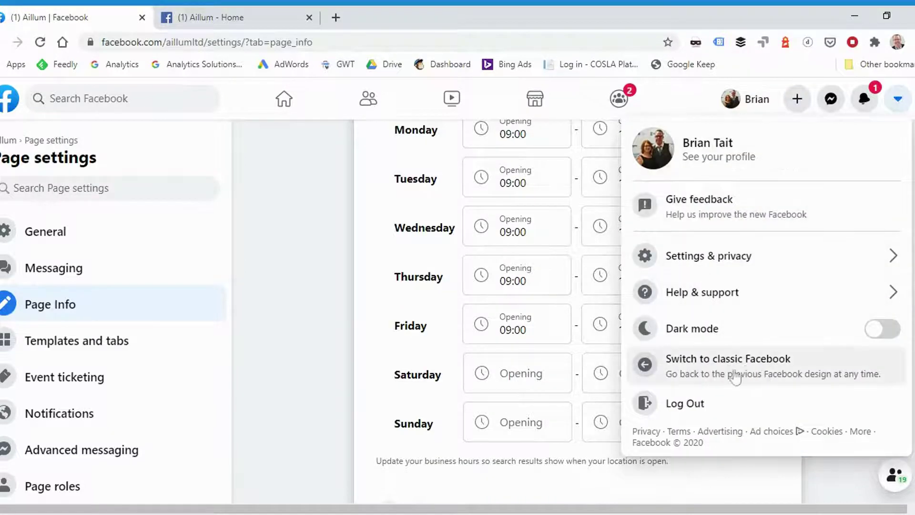
left_click(282, 196)
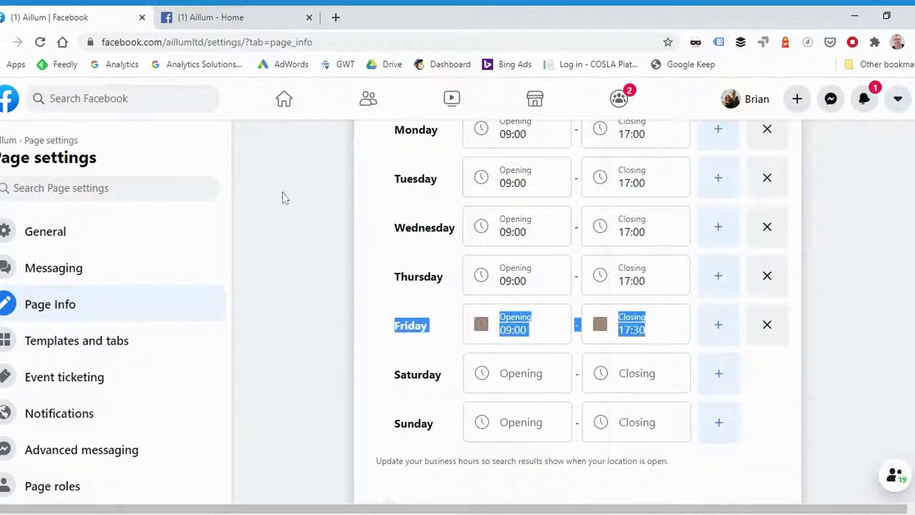
left_click(201, 17)
- Look over the classic Aillum Page, then switch back to the new Facebook design
scroll(221, 393, "down", 5)
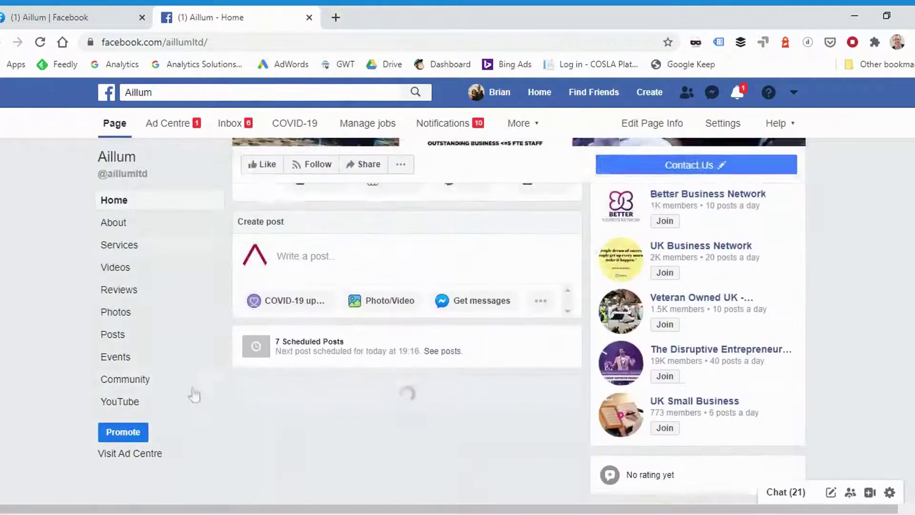
scroll(891, 286, "up", 3)
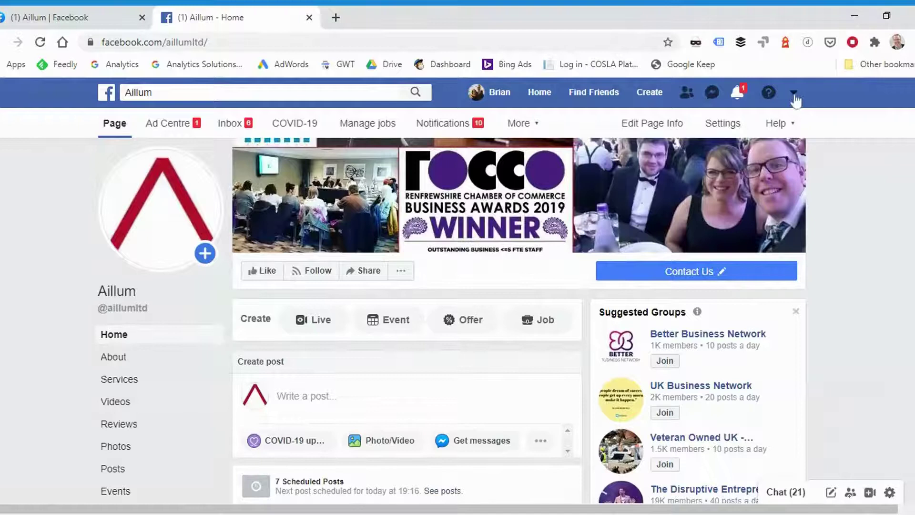
left_click(794, 95)
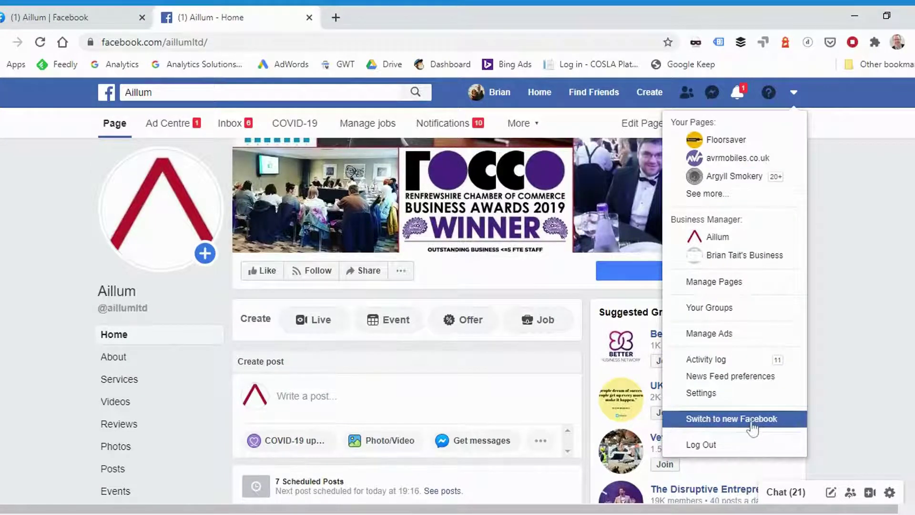
left_click(861, 383)
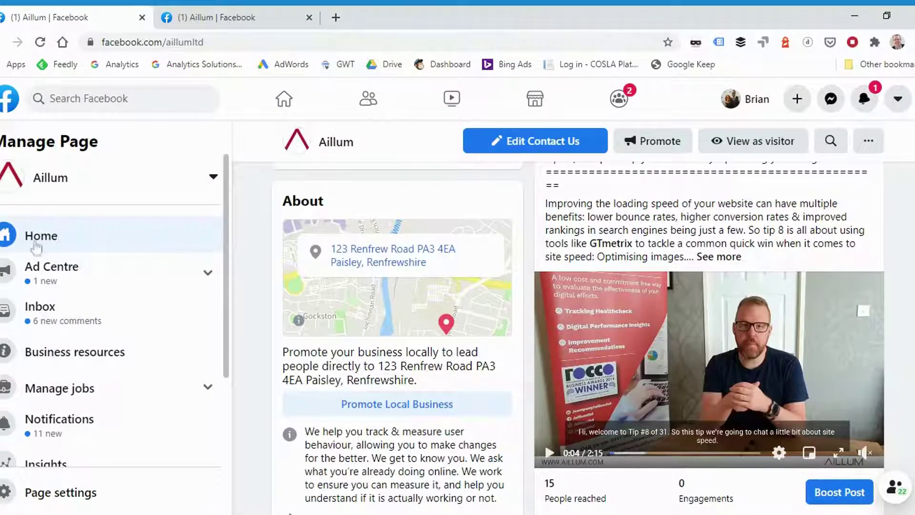
- Open the Aillum Page's settings at the Page Info tab
scroll(57, 305, "down", 3)
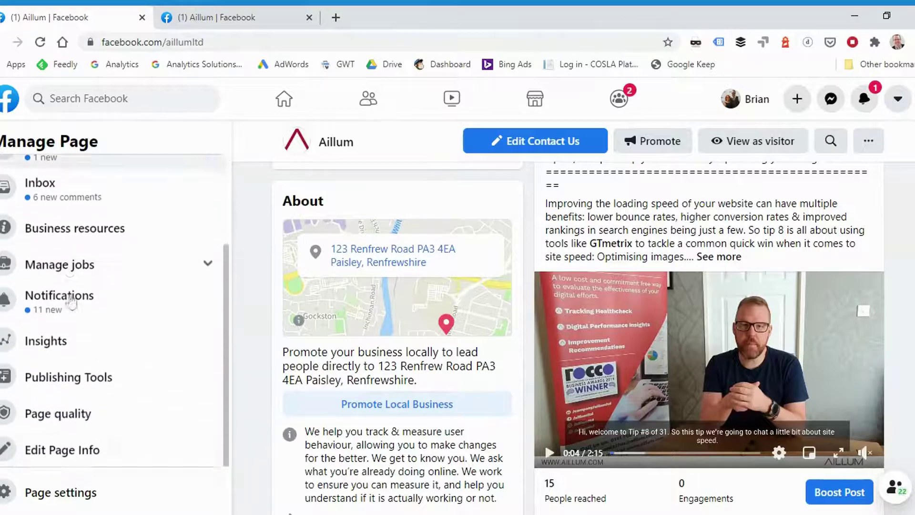
left_click(42, 496)
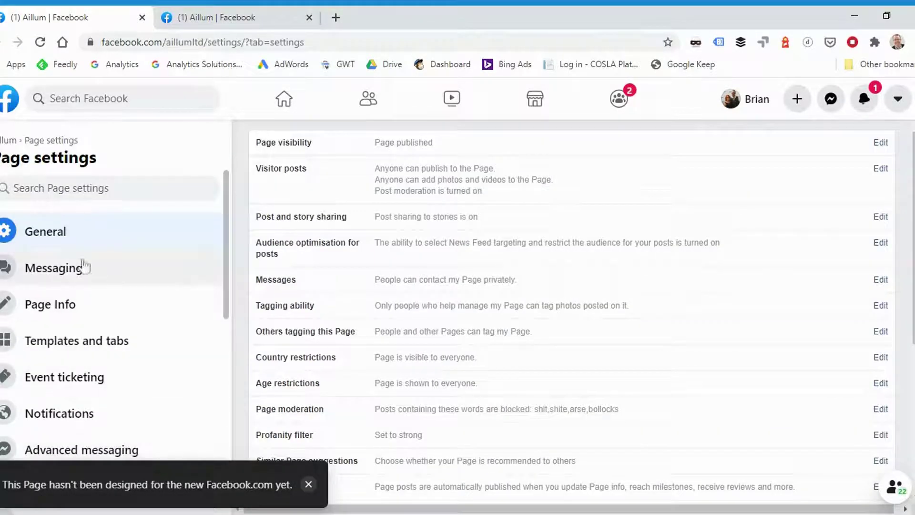
left_click(64, 310)
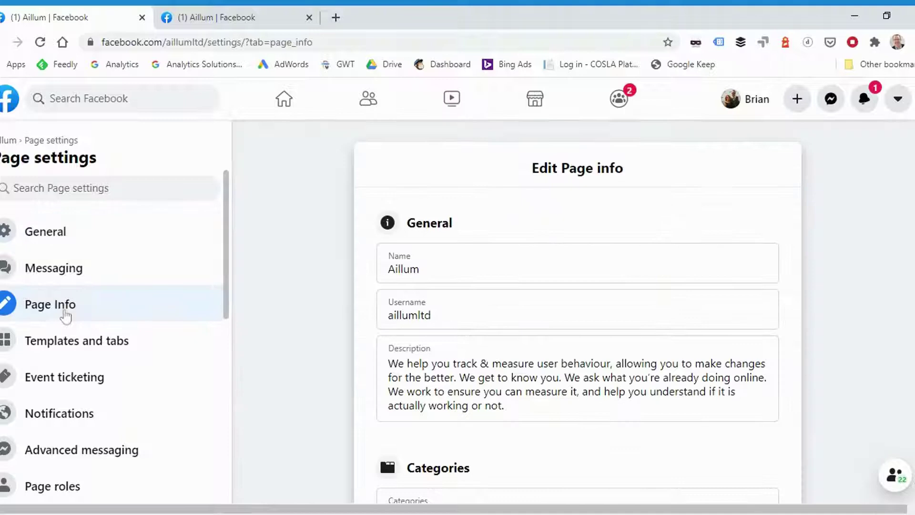
- Review the Contact, Location and Hours info, then open the classic-design Page info editor
scroll(816, 248, "down", 10)
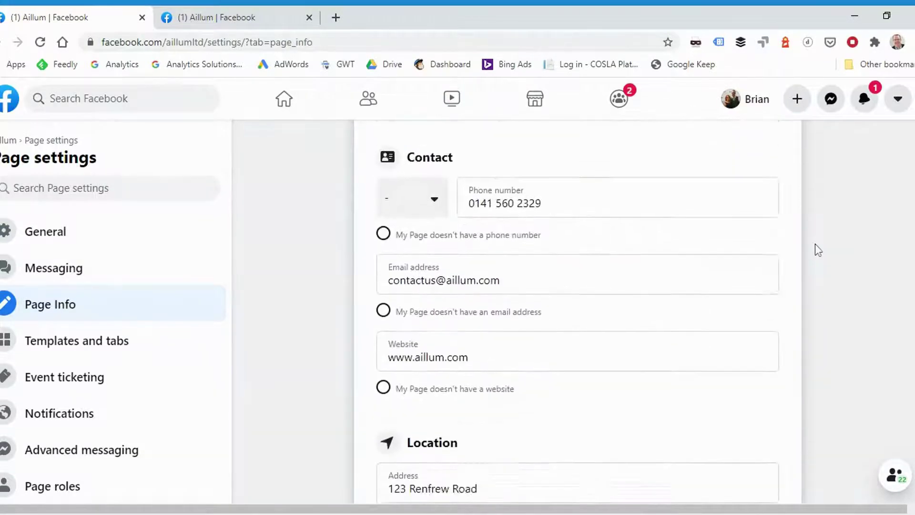
scroll(815, 246, "down", 10)
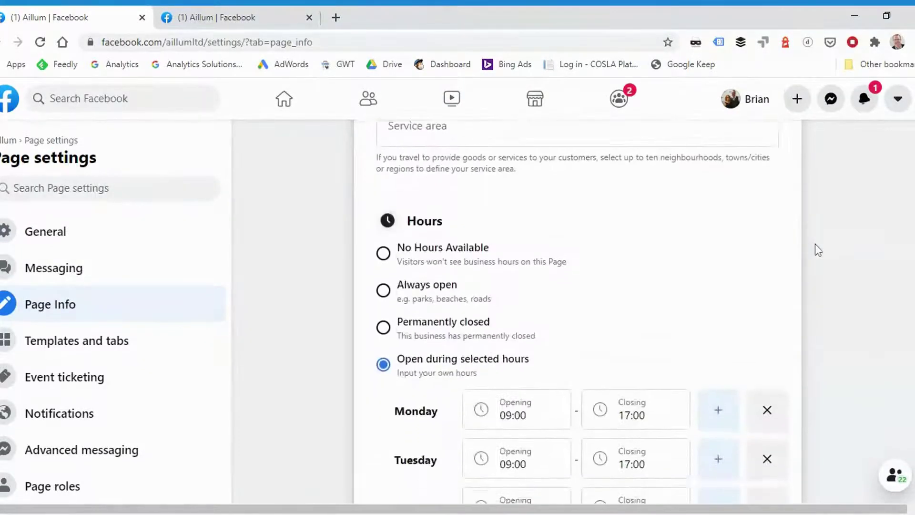
scroll(815, 244, "down", 3)
scroll(816, 224, "down", 6)
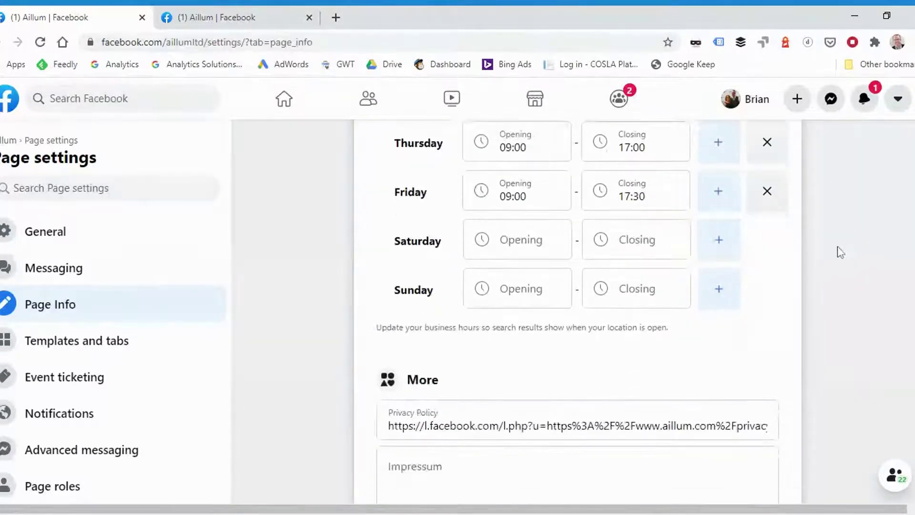
scroll(840, 252, "up", 3)
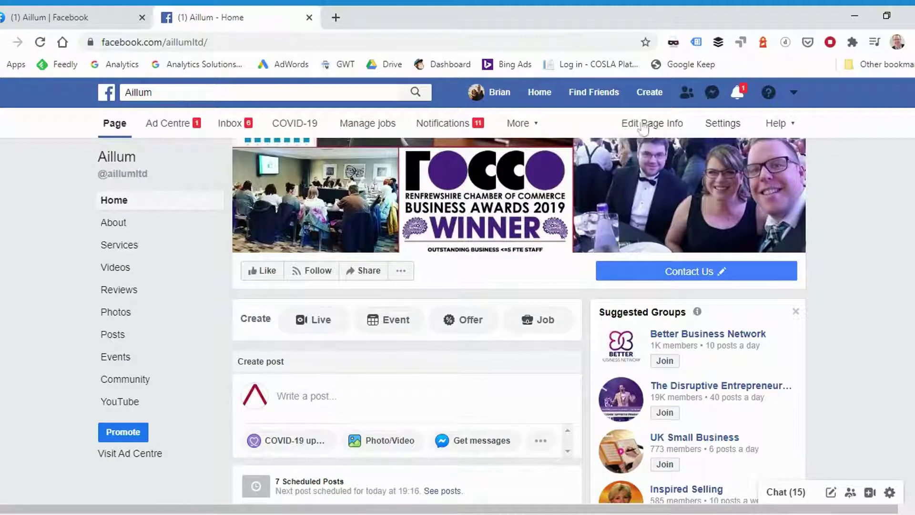
left_click(664, 129)
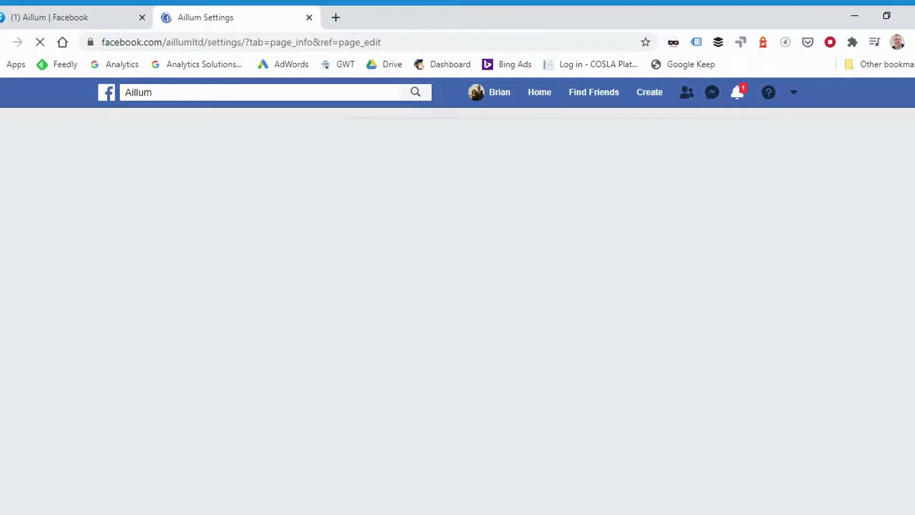
- Scroll to Temporary service changes and select Open with service changes
scroll(452, 326, "down", 5)
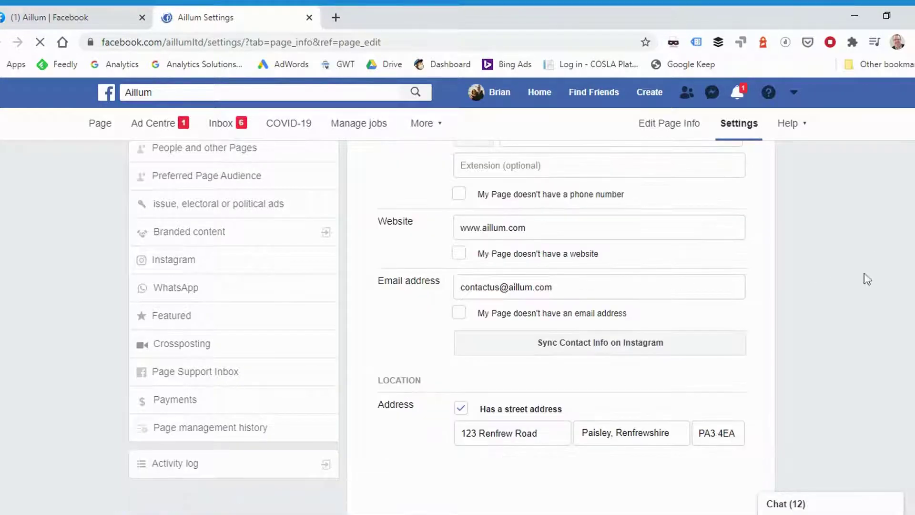
scroll(866, 279, "down", 8)
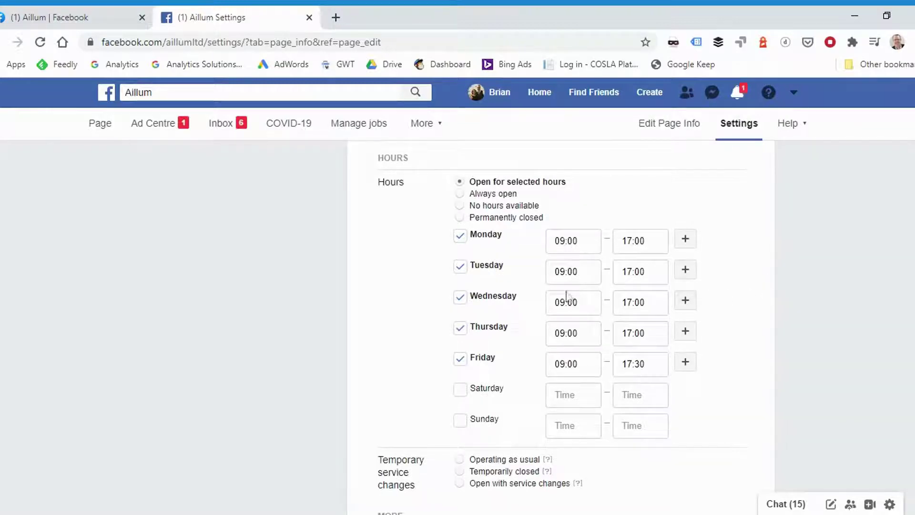
scroll(865, 309, "down", 1)
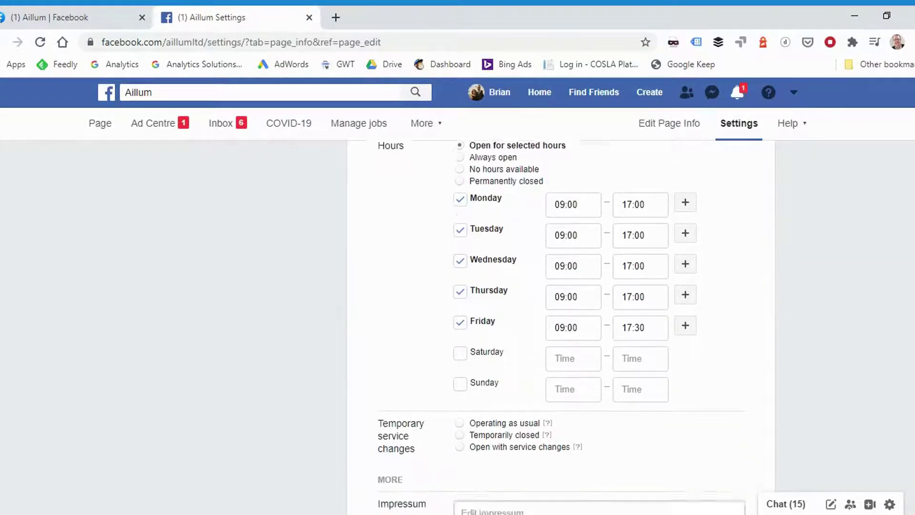
scroll(881, 343, "down", 2)
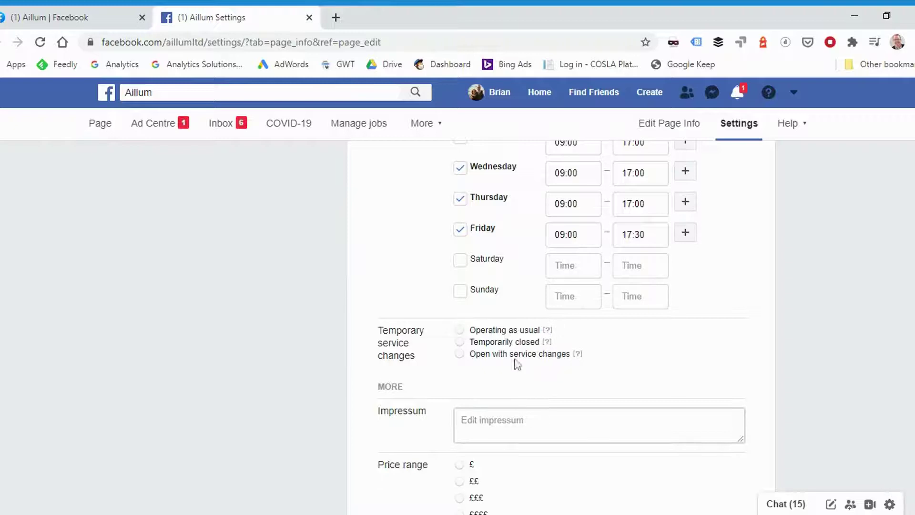
left_click(460, 354)
- Try the Delivery and Online services options, then leave only Other changes selected
scroll(814, 356, "down", 1)
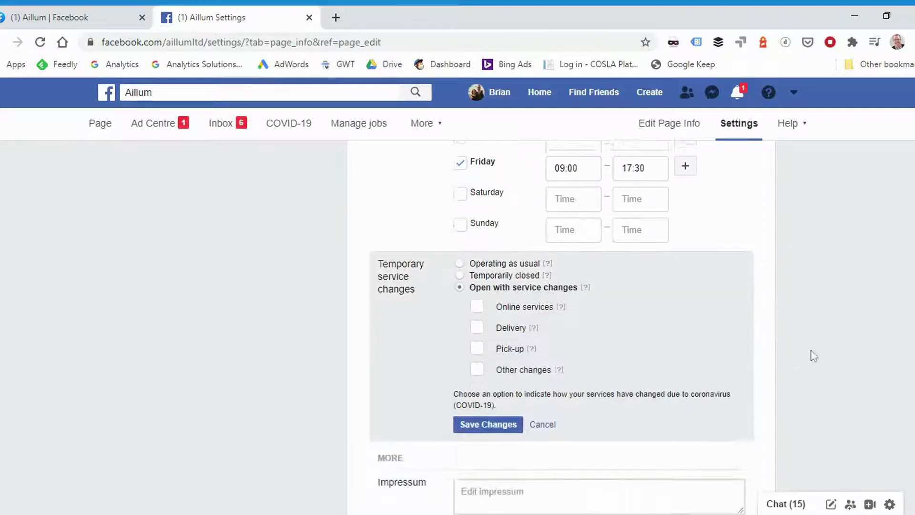
scroll(814, 356, "down", 1)
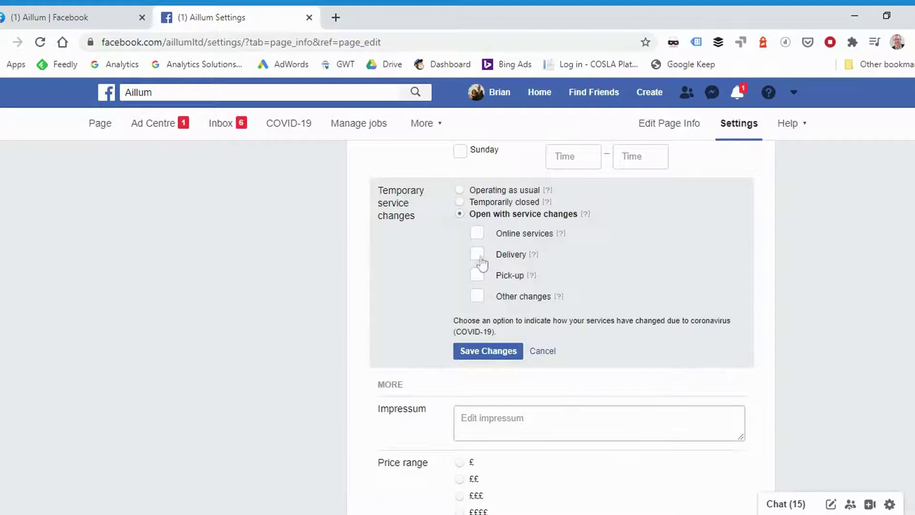
left_click(481, 257)
left_click(477, 235)
left_click(477, 234)
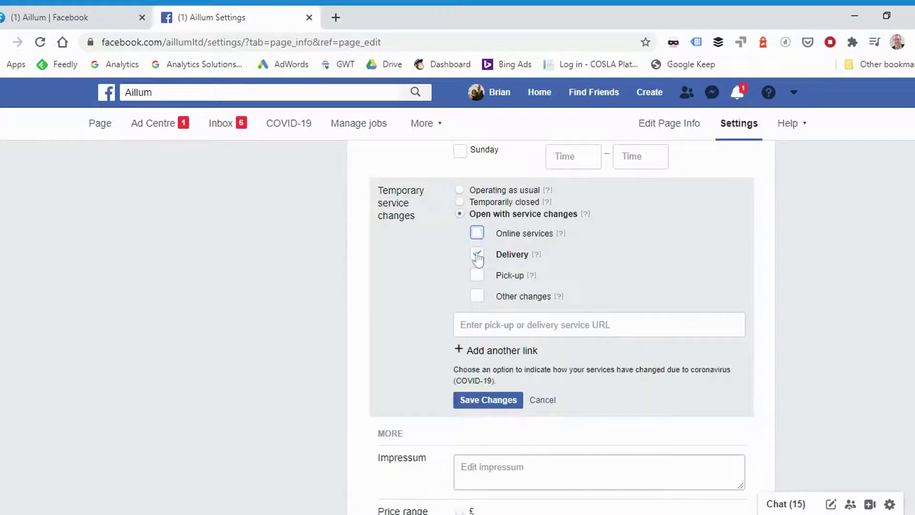
left_click(476, 255)
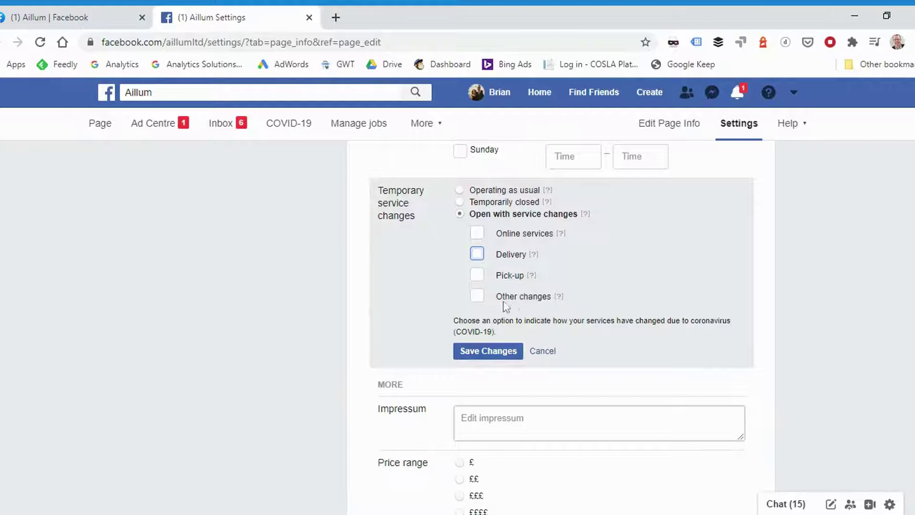
left_click(477, 298)
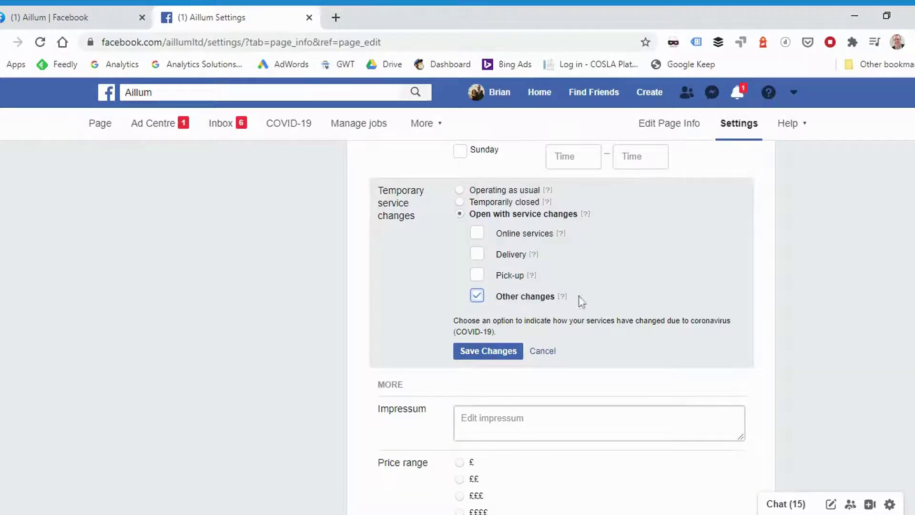
mouse_move(564, 298)
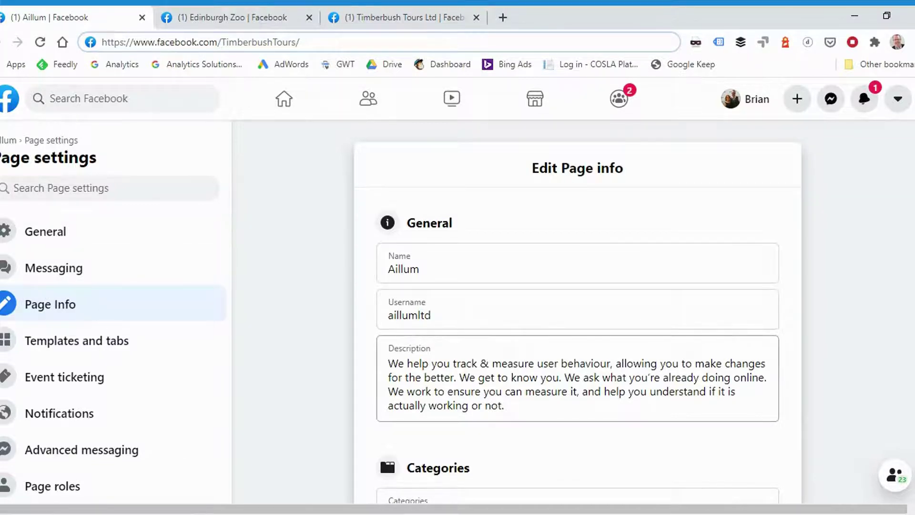
- Click in and out of Aillum's Description field, then switch to the Edinburgh Zoo tab
left_click(572, 405)
scroll(870, 215, "down", 3)
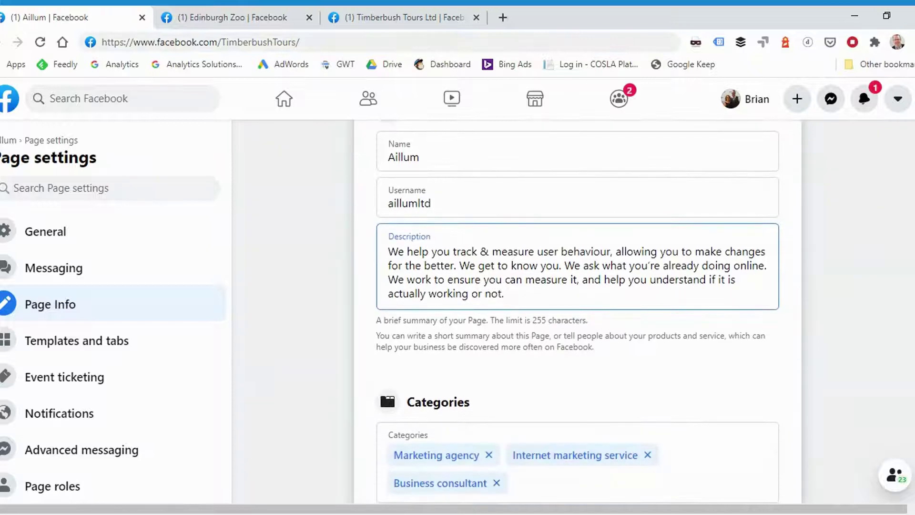
left_click(614, 322)
left_click(504, 293)
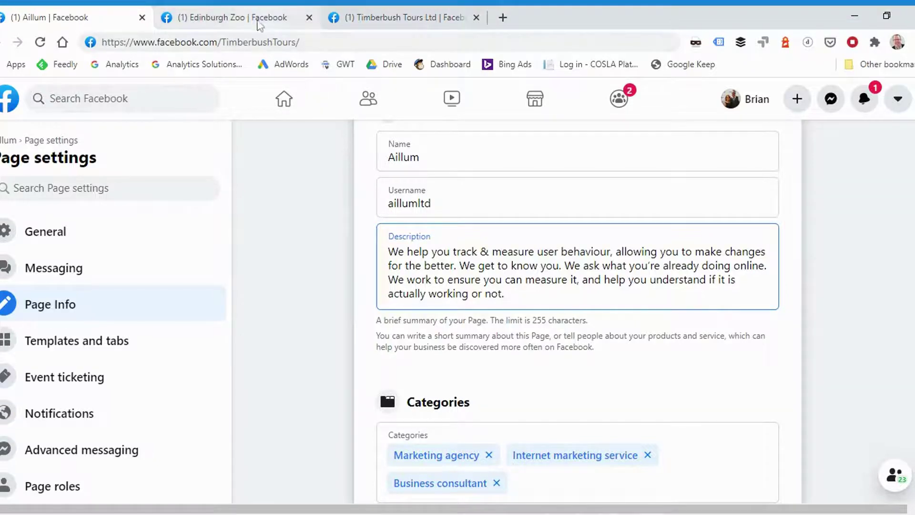
left_click(256, 18)
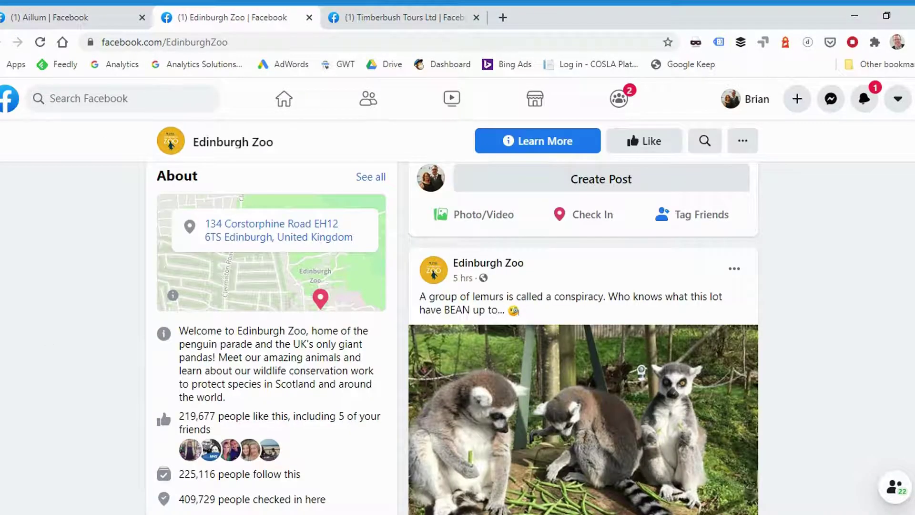
- Highlight the Edinburgh Zoo welcome description
scroll(457, 317, "up", 3)
scroll(237, 438, "down", 2)
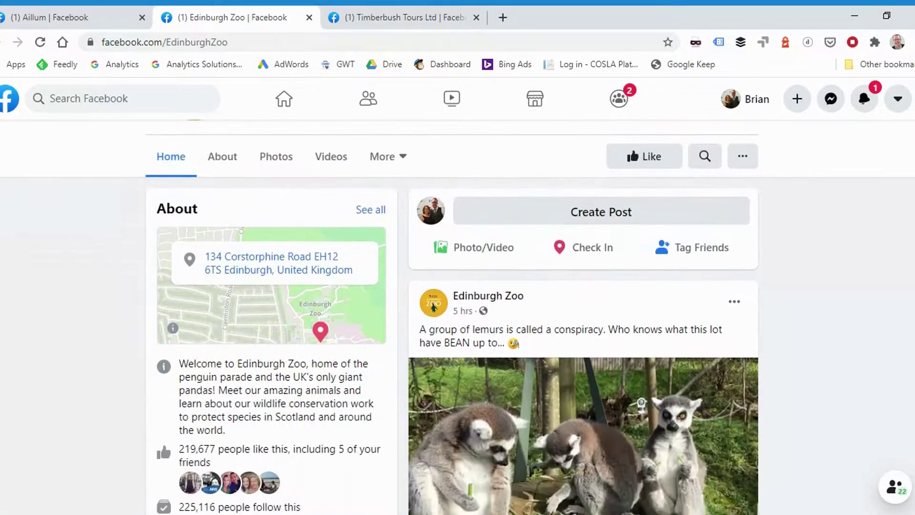
left_click_drag(235, 434, 177, 363)
- On the Timberbush Tours Page, highlight its description and then clear the selection
key("ctrl+Tab")
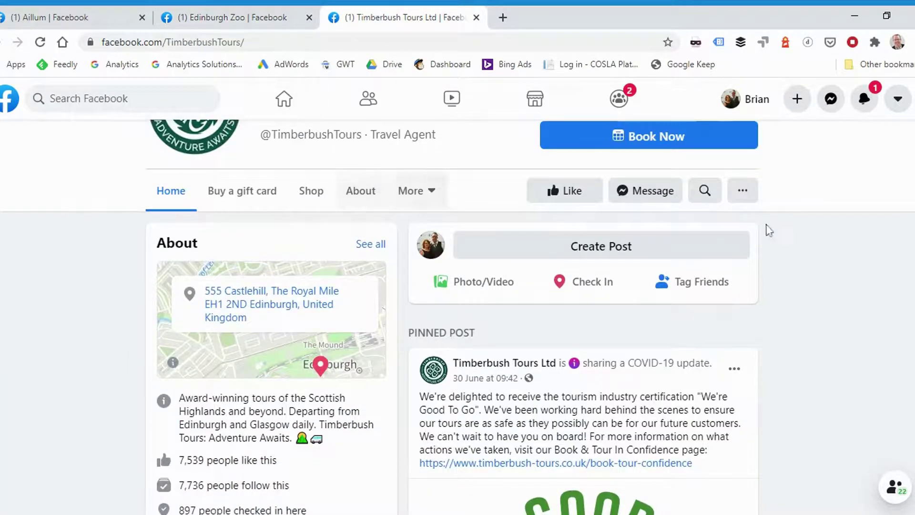
scroll(762, 229, "up", 4)
scroll(457, 314, "down", 5)
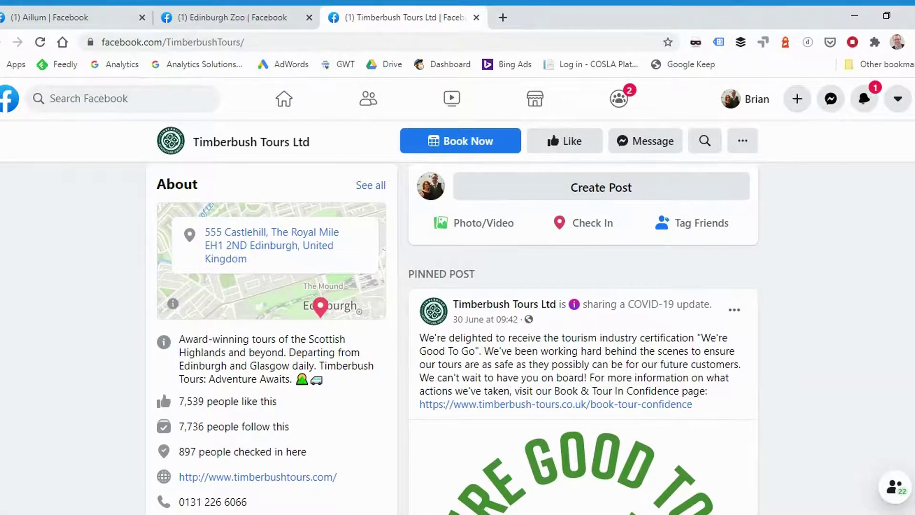
left_click_drag(179, 339, 290, 379)
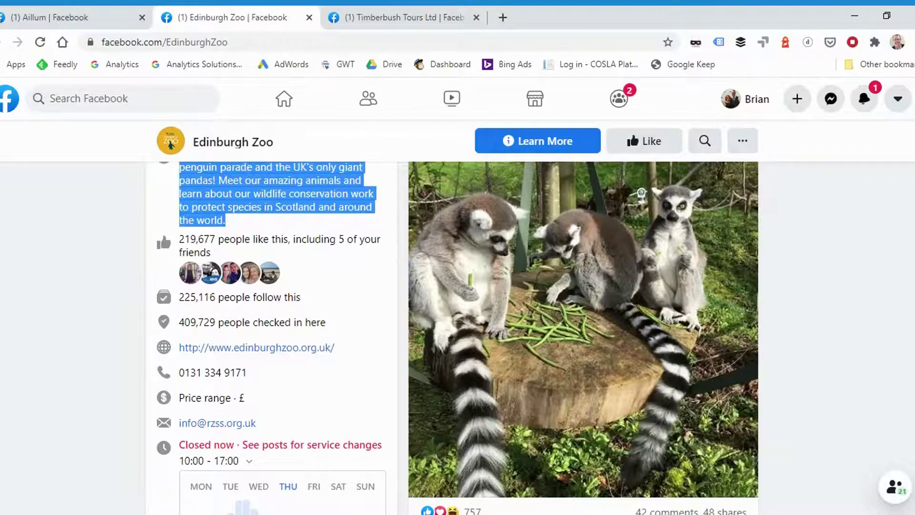
left_click(330, 233)
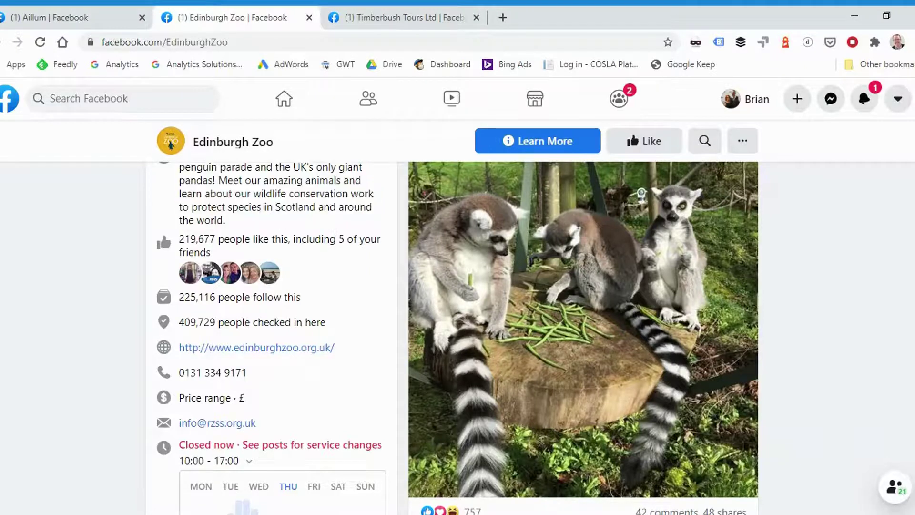
- Return from the Timberbush Tours Ltd Page to Aillum's Page Info Contact section
scroll(274, 221, "up", 1)
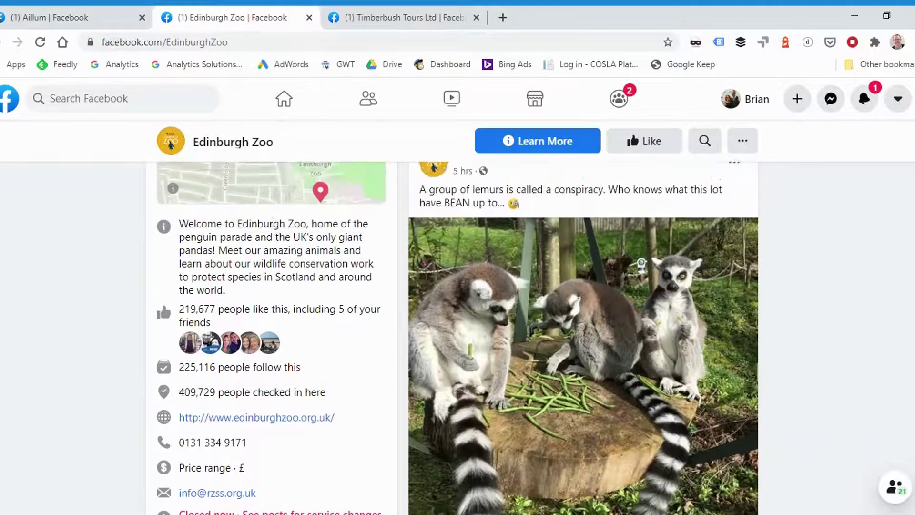
scroll(300, 280, "down", 1)
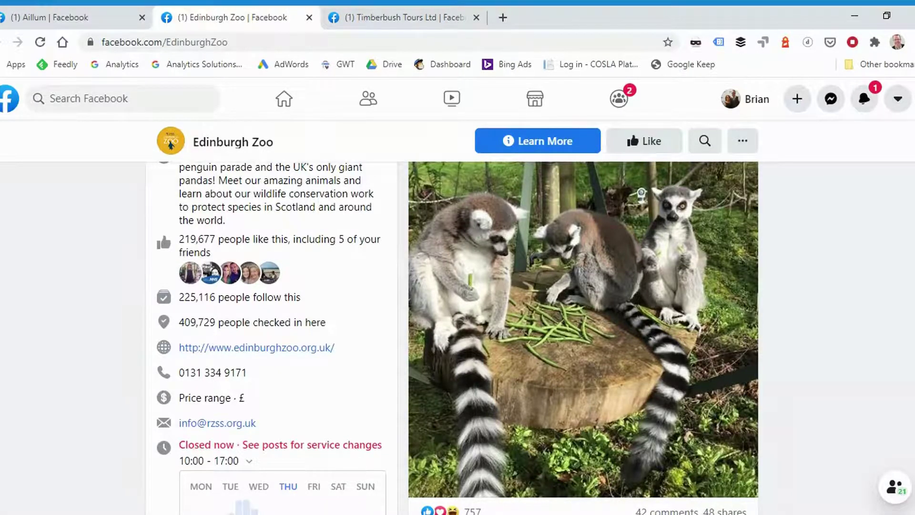
left_click(333, 18)
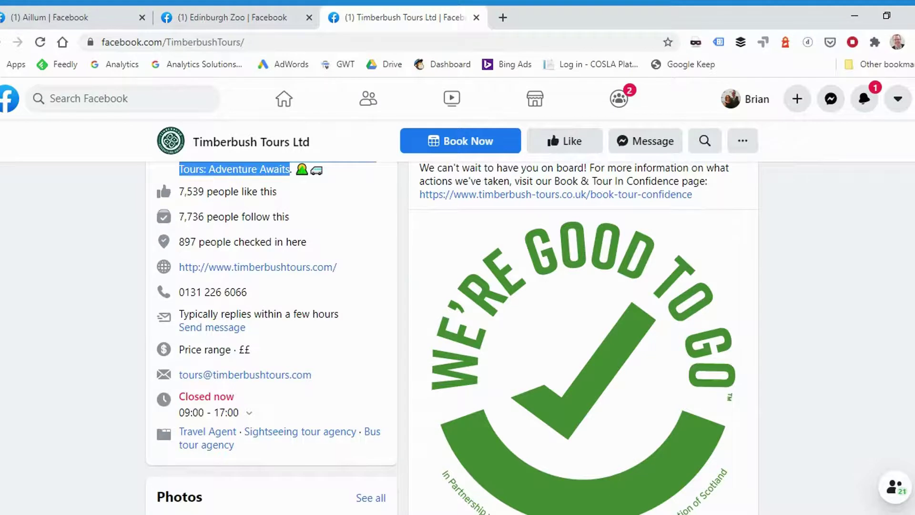
left_click(27, 18)
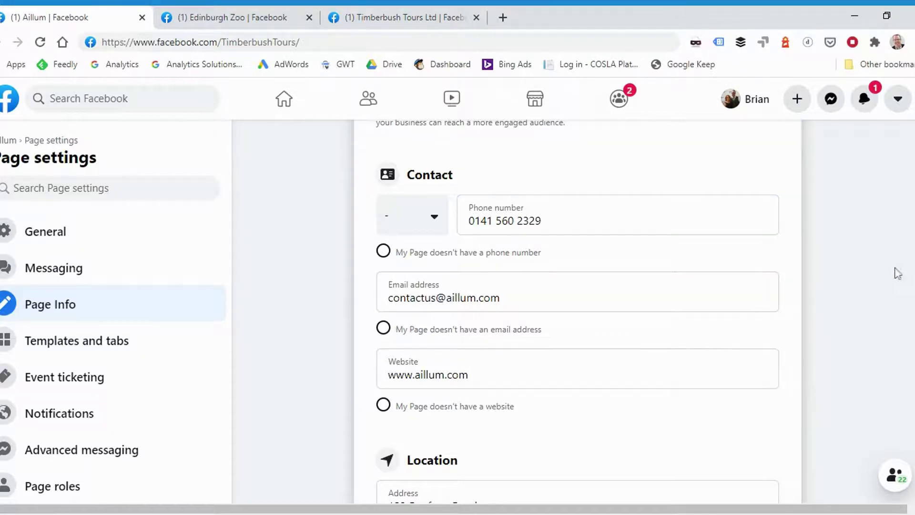
- Open Aillum's public About page and highlight the Additional Contact Details heading
scroll(895, 272, "down", 1)
scroll(896, 272, "up", 1)
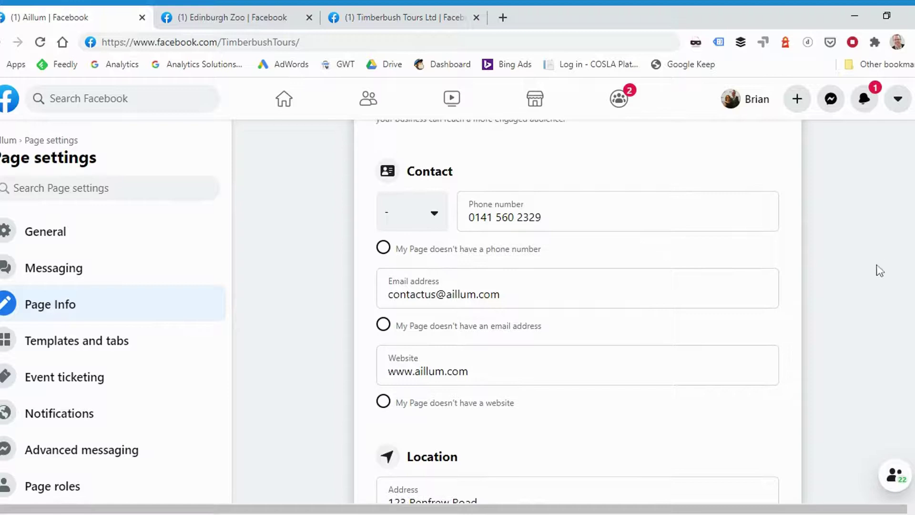
scroll(868, 273, "down", 3)
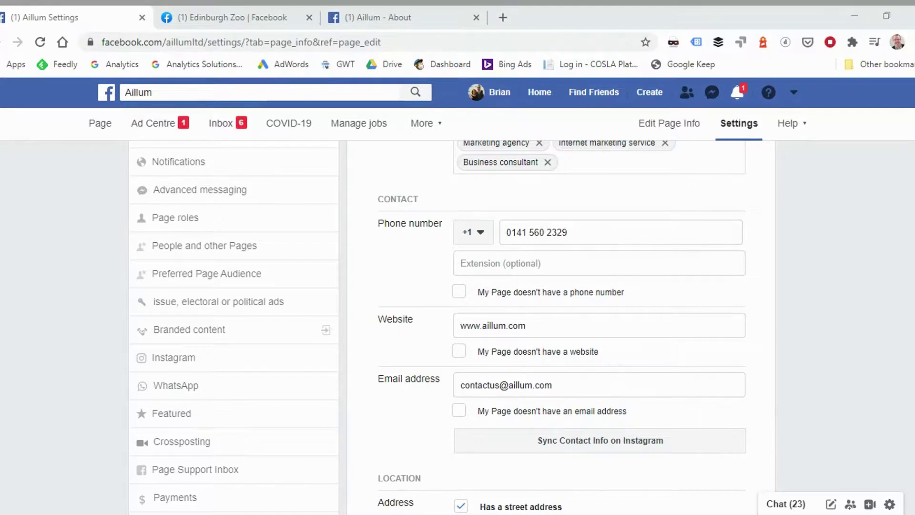
scroll(438, 326, "up", 3)
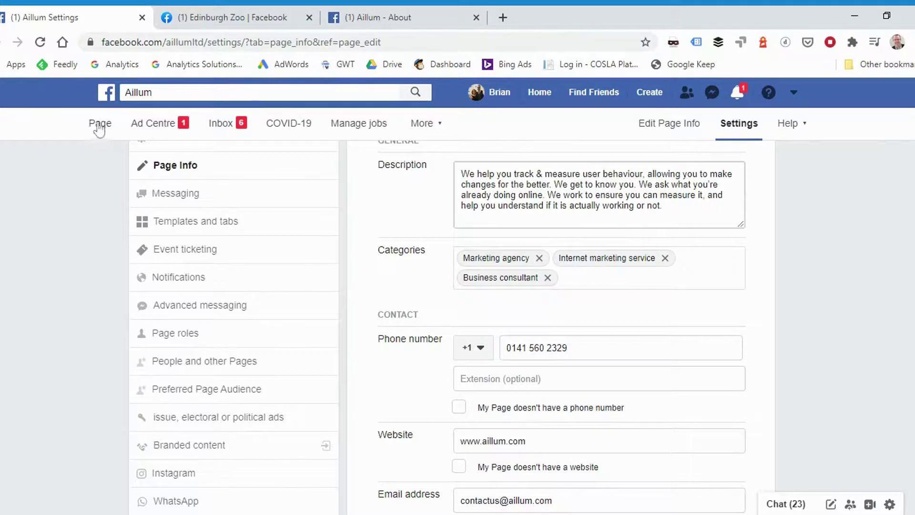
left_click(370, 8)
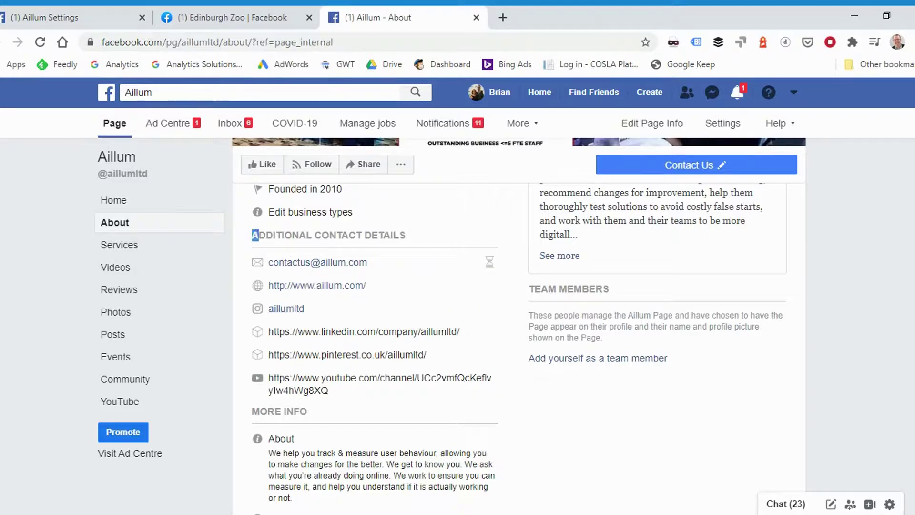
left_click_drag(252, 234, 408, 237)
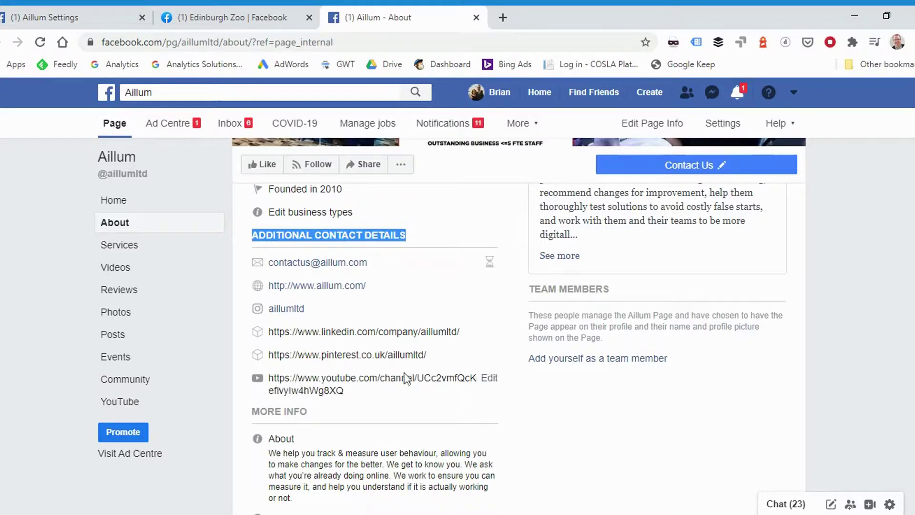
left_click(489, 355)
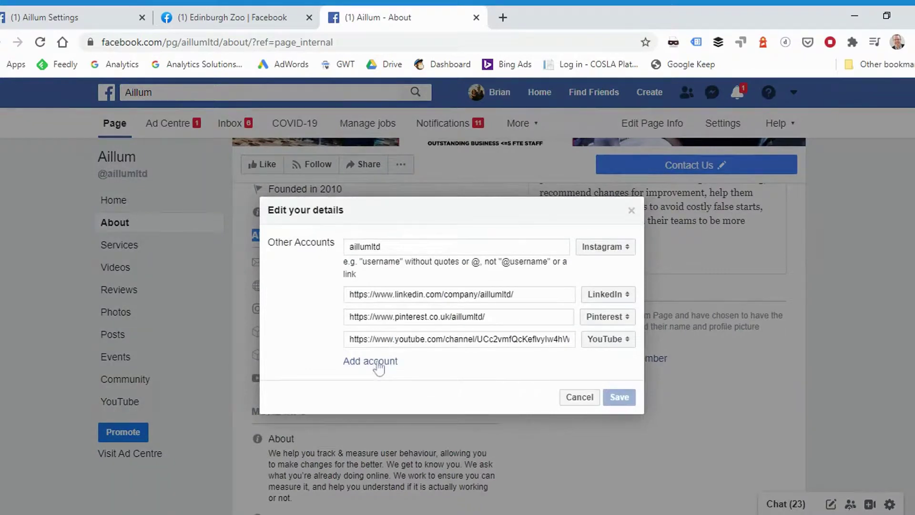
left_click(600, 342)
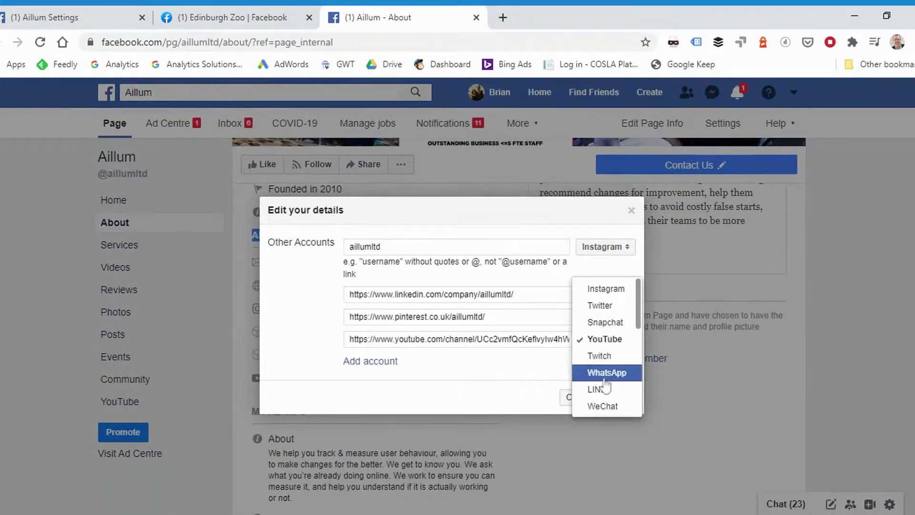
left_click(536, 381)
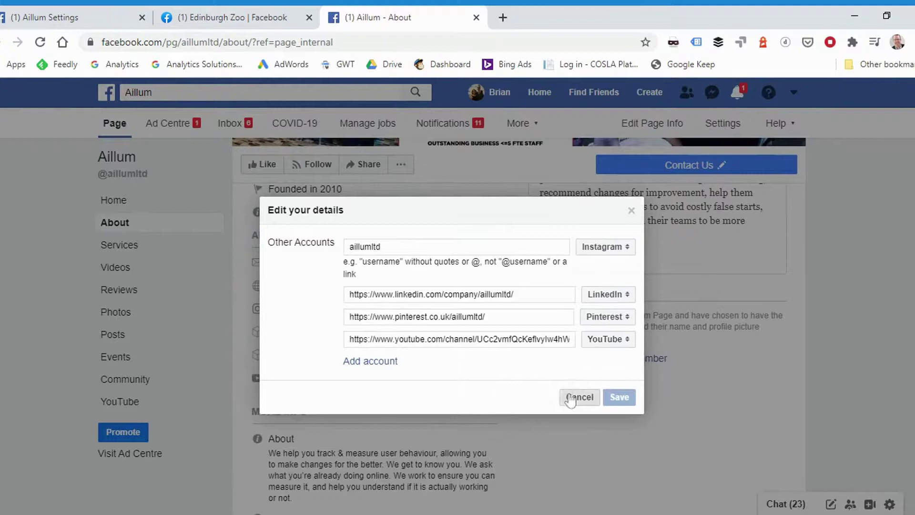
left_click(570, 399)
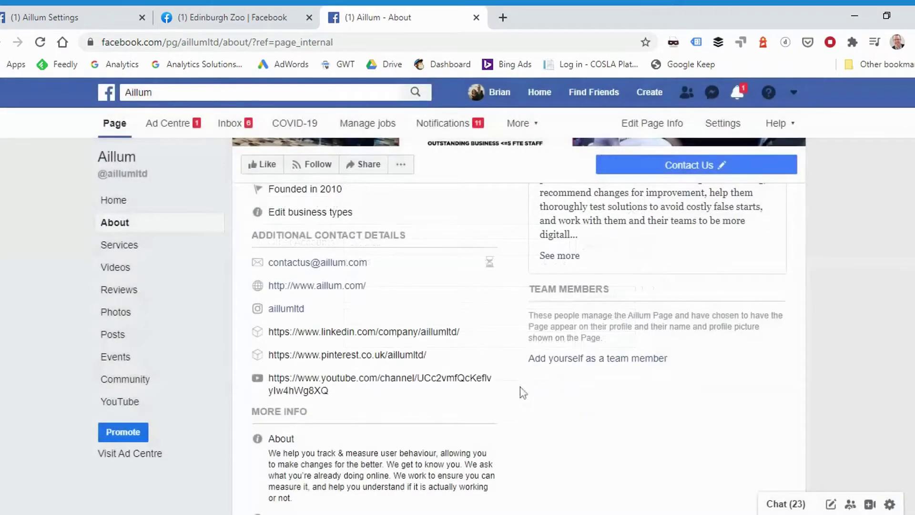